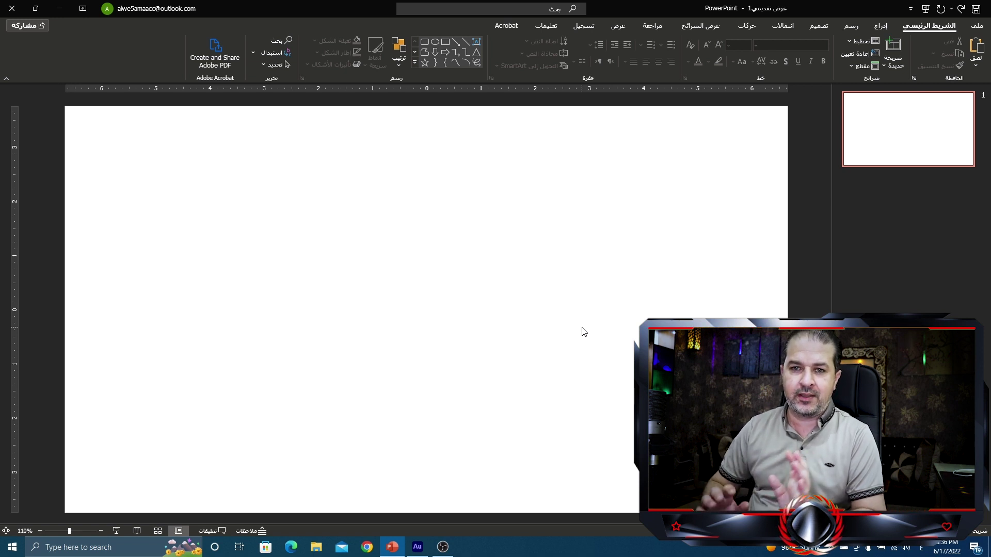
Draw a circle about 2.35 by 2.33 inches on the slide and place a duplicate overlapping its right side
left_click(877, 30)
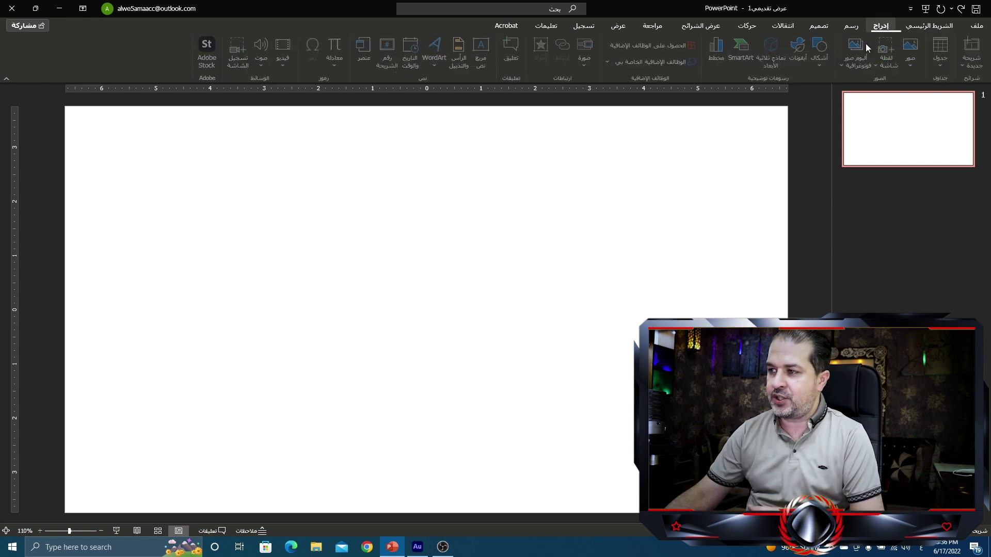
left_click(821, 47)
left_click(773, 107)
left_click_drag(320, 174, 447, 302)
left_click_drag(398, 261, 490, 260)
Select both circles and look at the available Merge Shapes operations, leaving the shapes unmerged
left_click(407, 248, "shift")
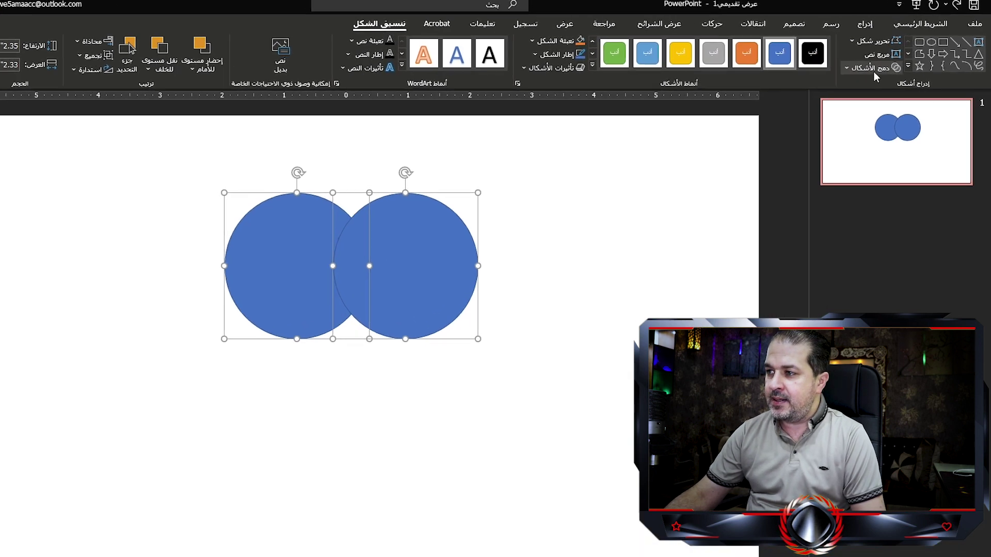
left_click(772, 81)
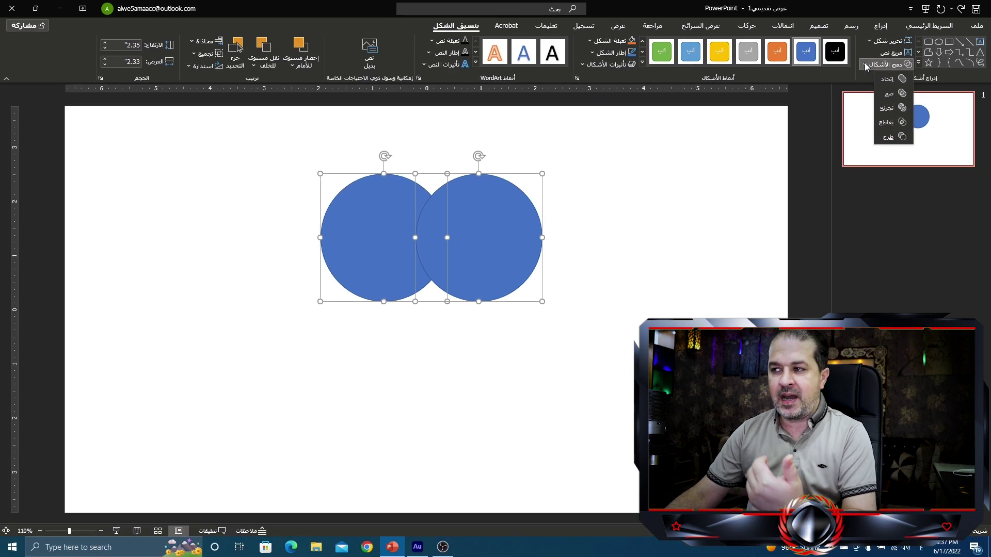
left_click(664, 181)
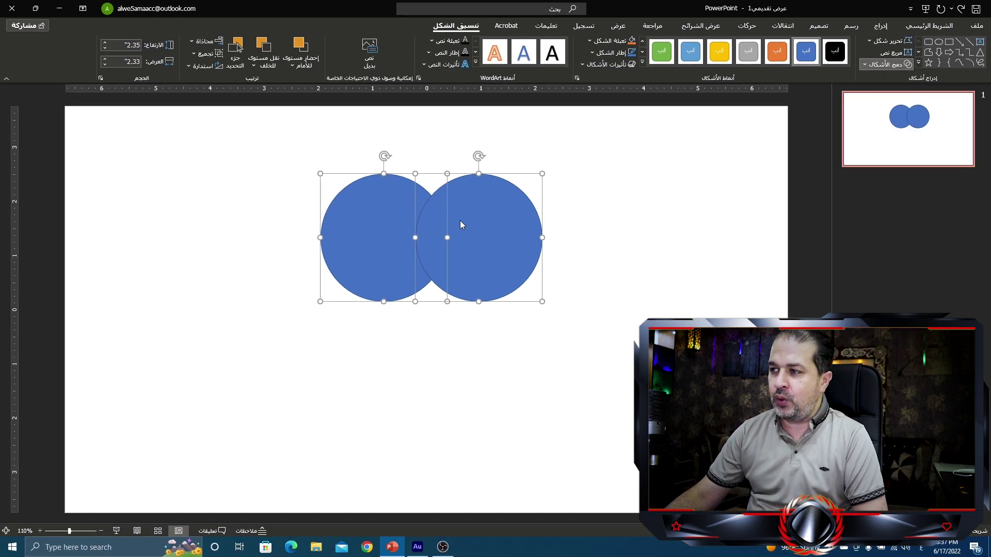
left_click(664, 182)
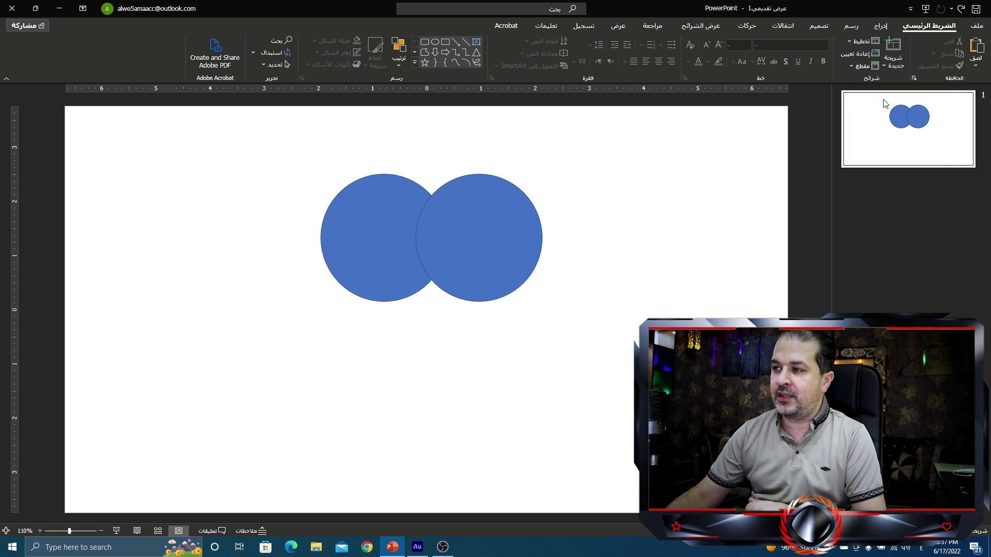
View the Quick Access Toolbar customization settings and close them without changes
left_click(911, 9)
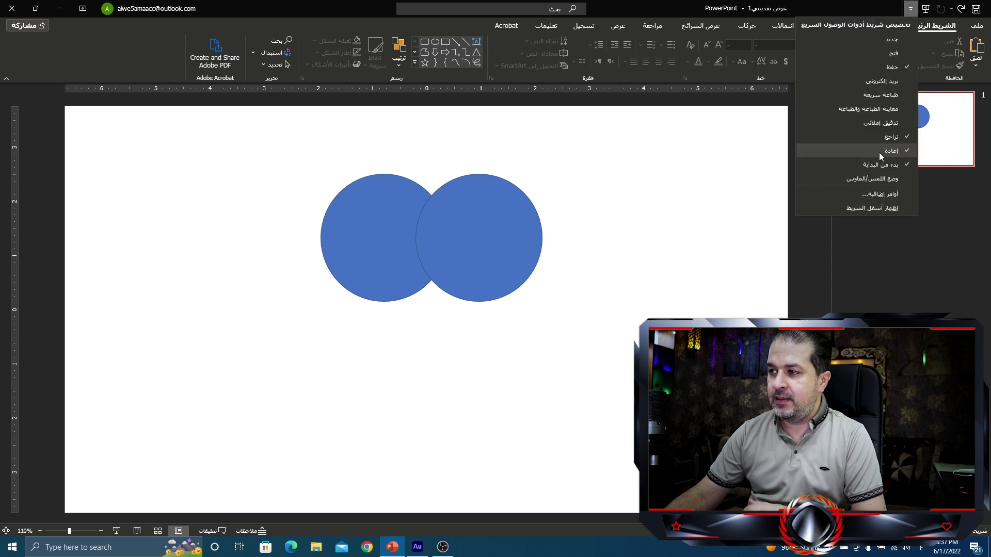
left_click(863, 196)
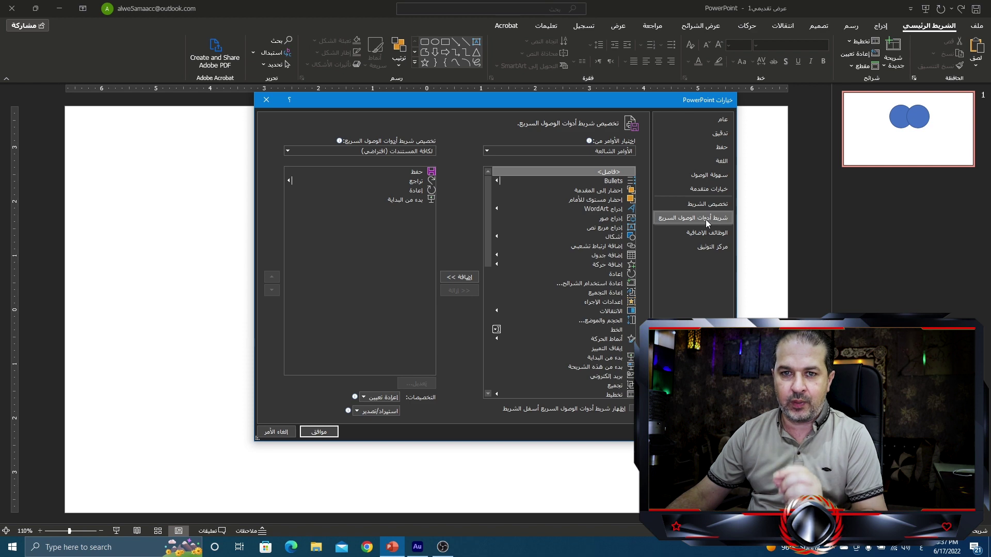
left_click(276, 431)
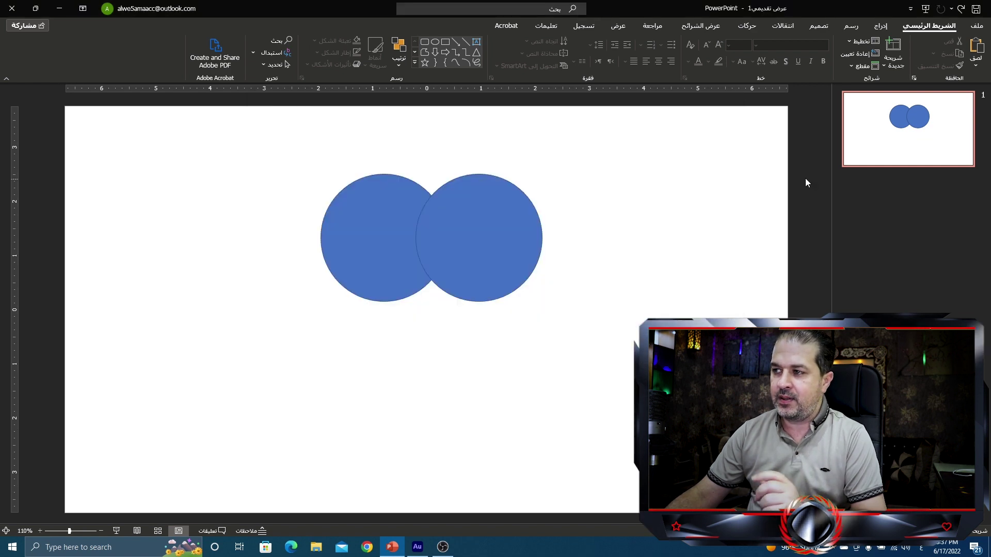
View the ribbon customization settings and close them without changes
right_click(935, 29)
left_click(891, 35)
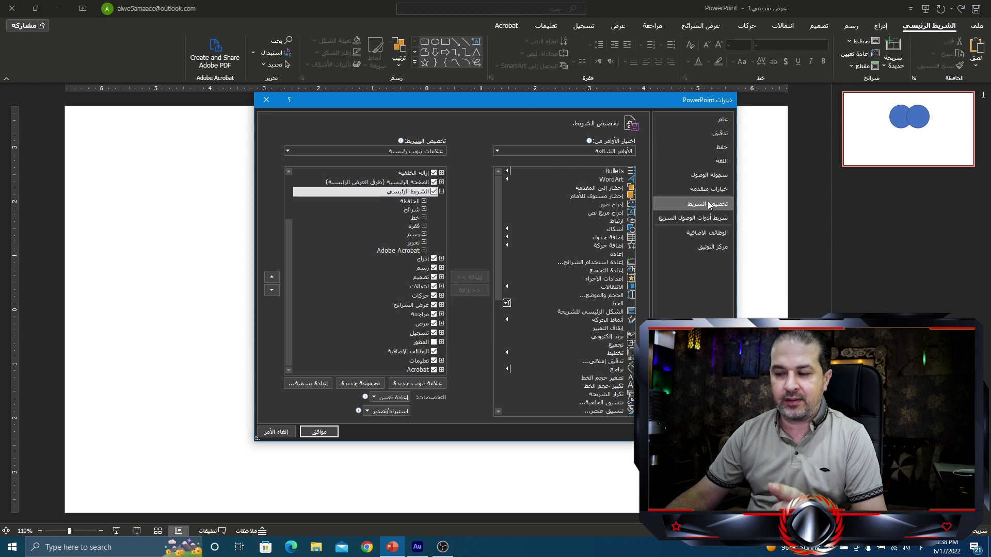
left_click(291, 434)
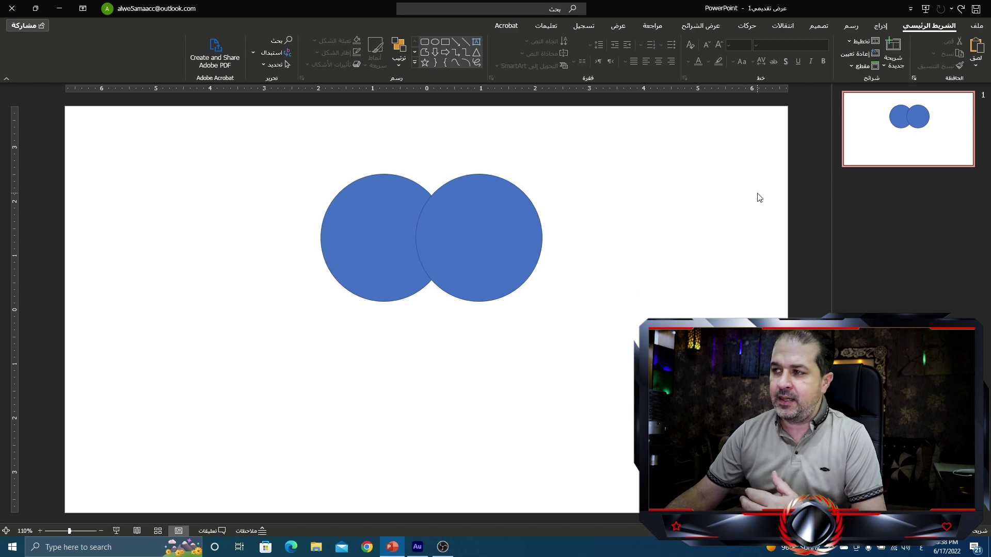
Open the program options and bring up the ribbon customization page (تخصيص الشريط)
left_click(977, 26)
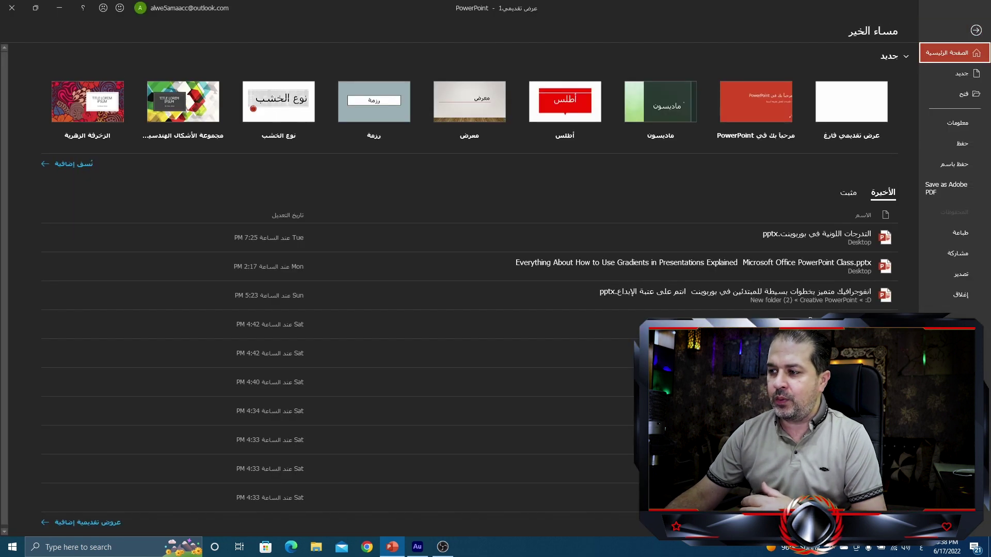
left_click(959, 522)
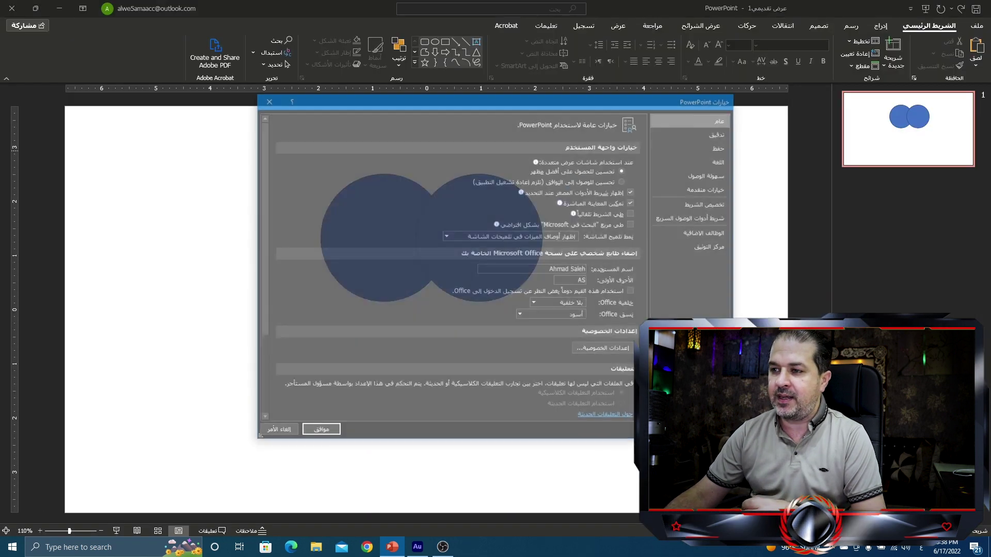
left_click_drag(593, 99, 570, 94)
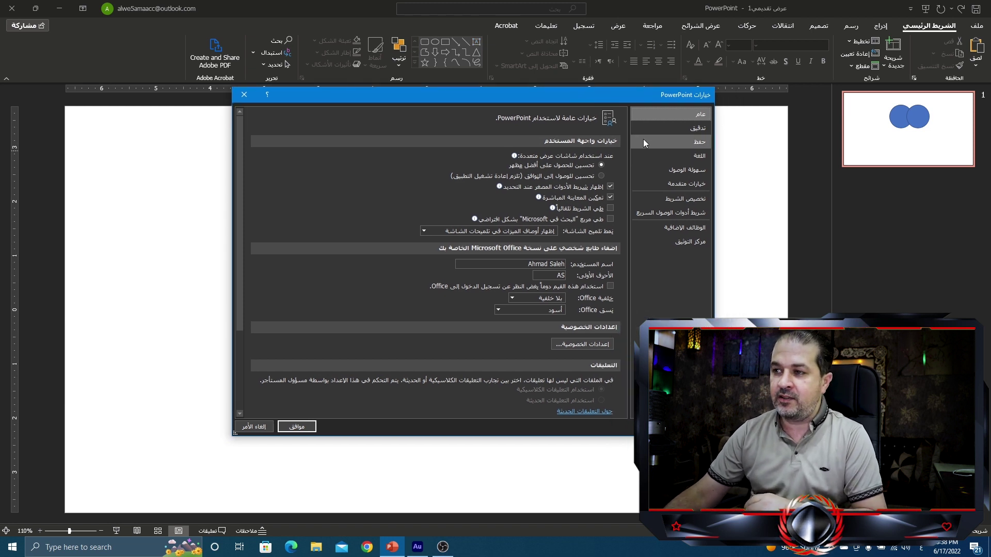
left_click_drag(640, 97, 558, 105)
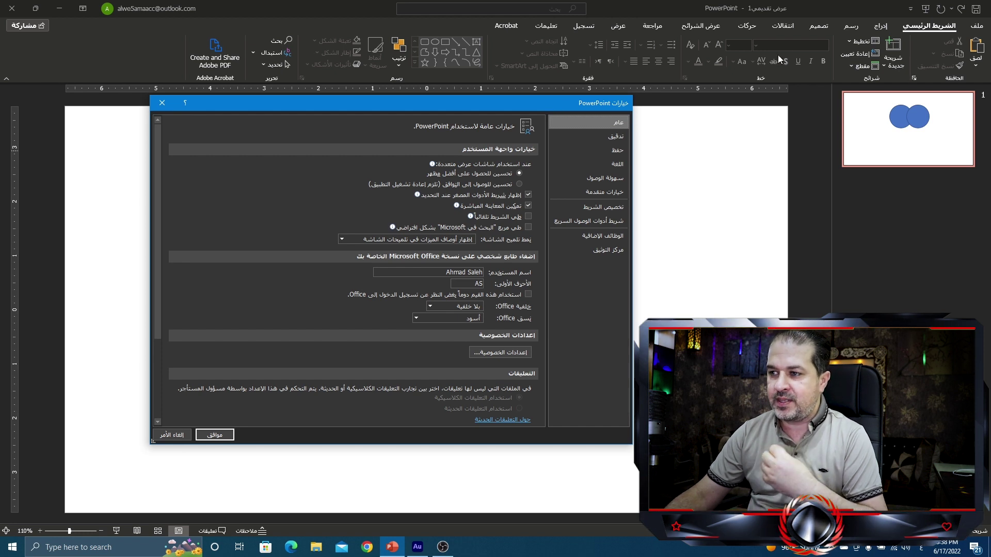
left_click(580, 223)
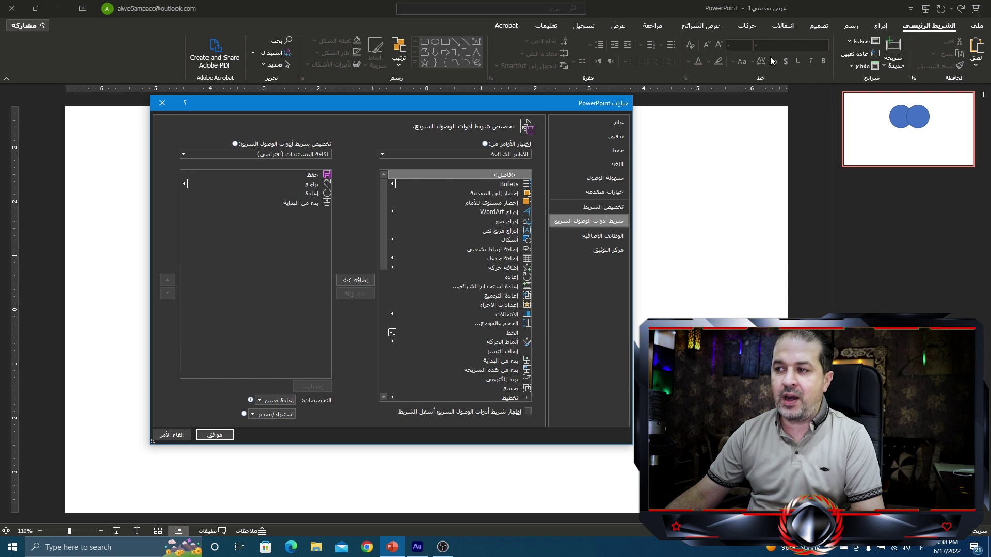
left_click(604, 207)
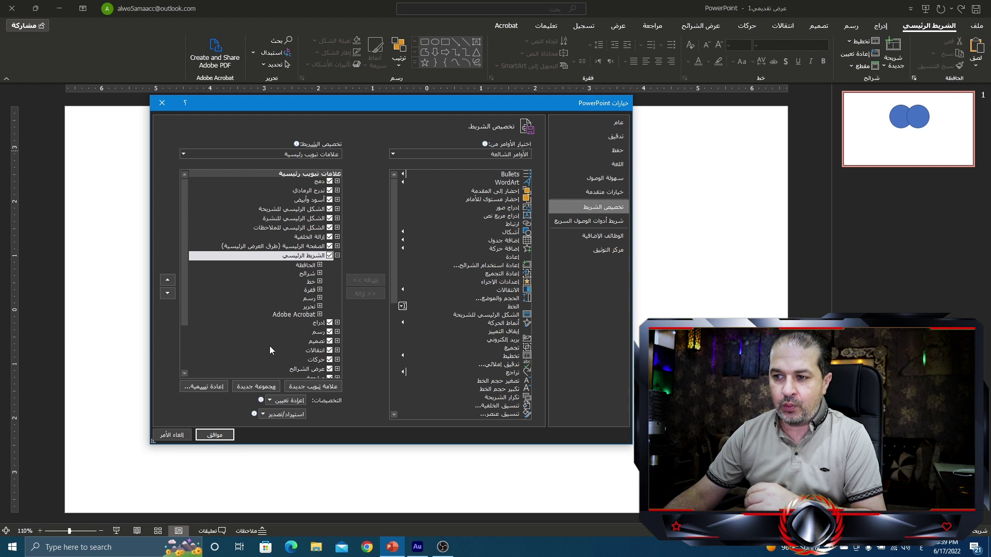
Add a new custom group to the main ribbon tab (الشريط الرئيسي) and rename it "دمج الأشكال"
left_click(246, 386)
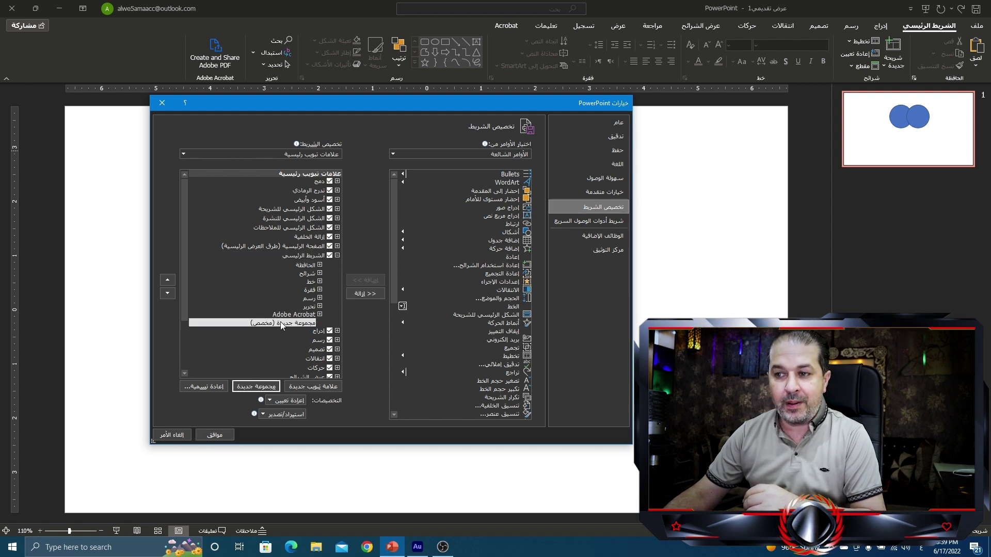
right_click(281, 323)
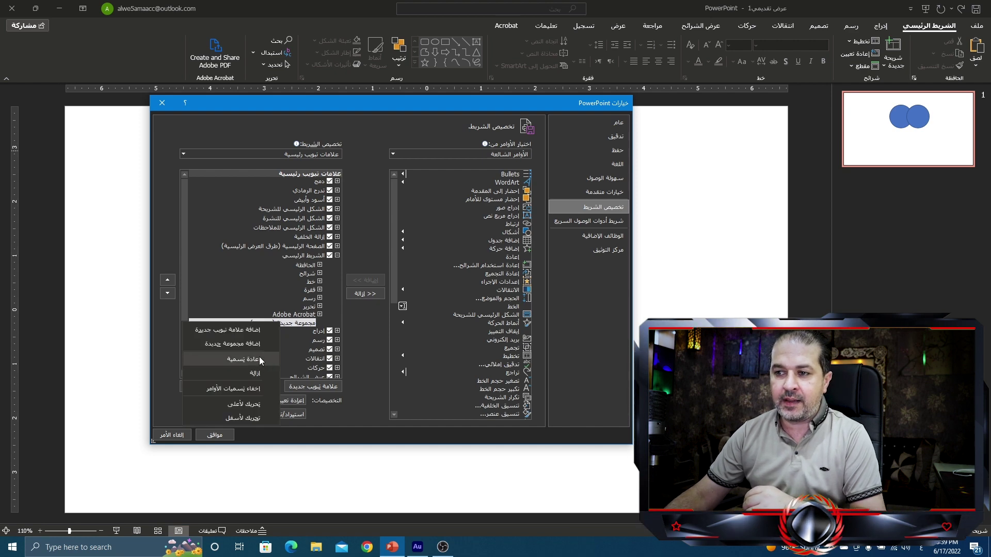
left_click(258, 358)
type("دمج الأشكال")
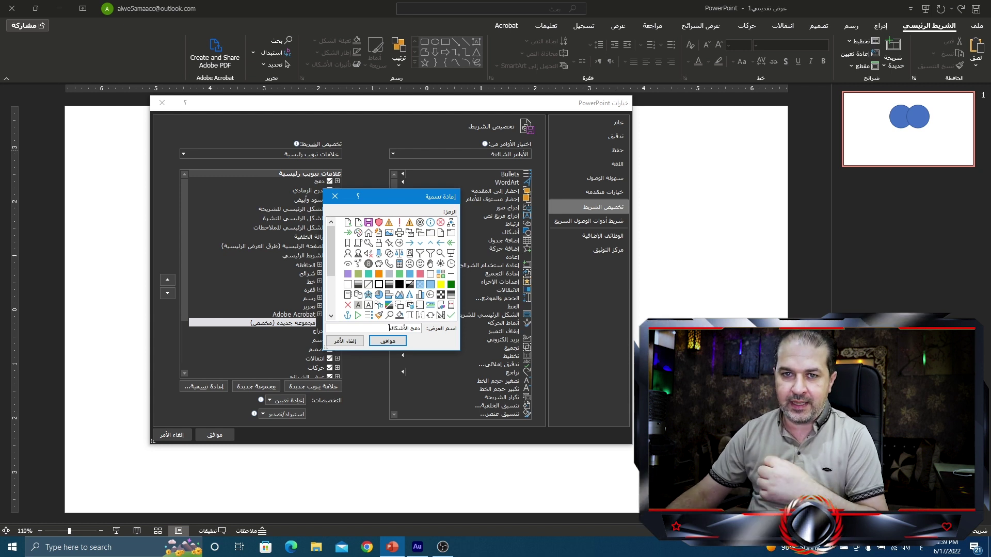
left_click(385, 341)
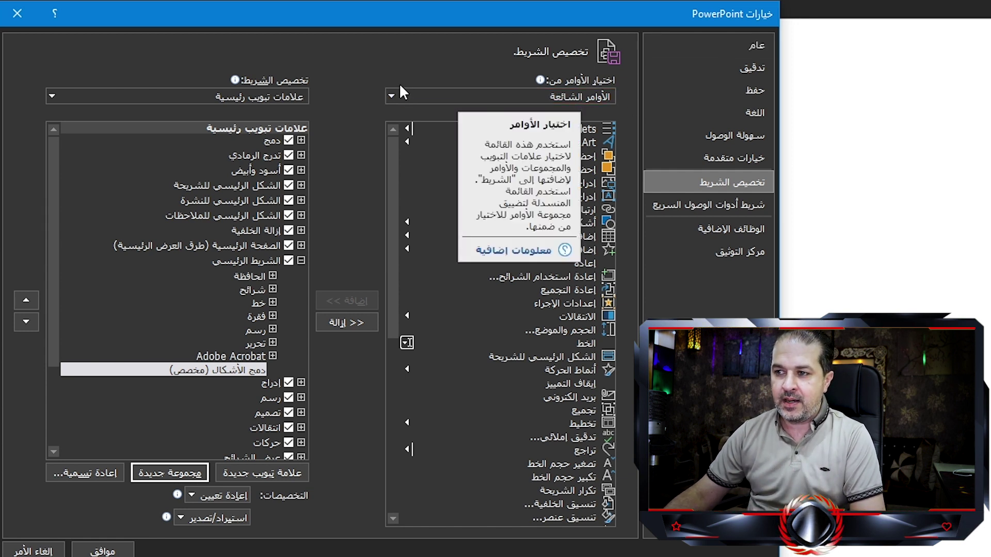
From the commands not in the ribbon (أوامر غير موجودة في الشريط), add "اتحاد الأشكال" to the custom group
left_click(393, 97)
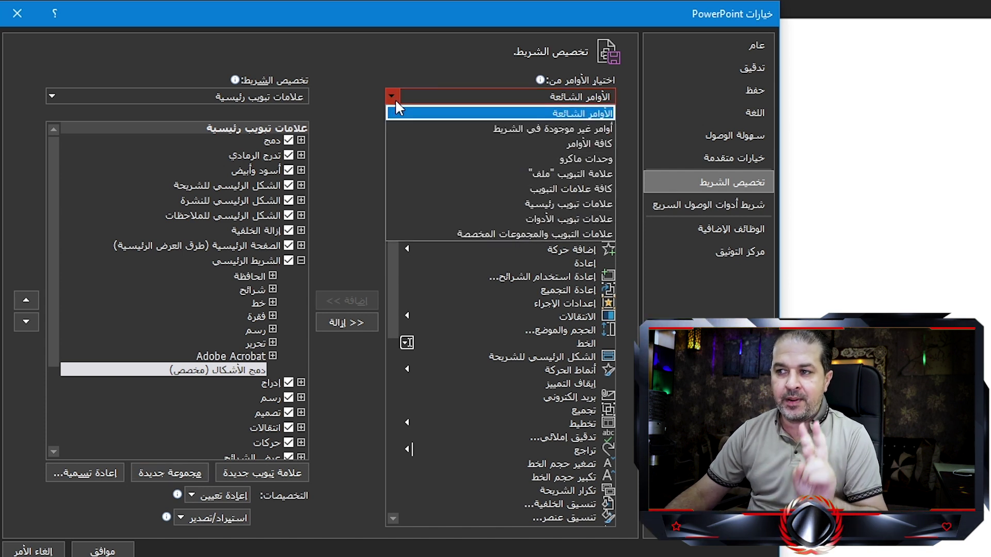
left_click(557, 127)
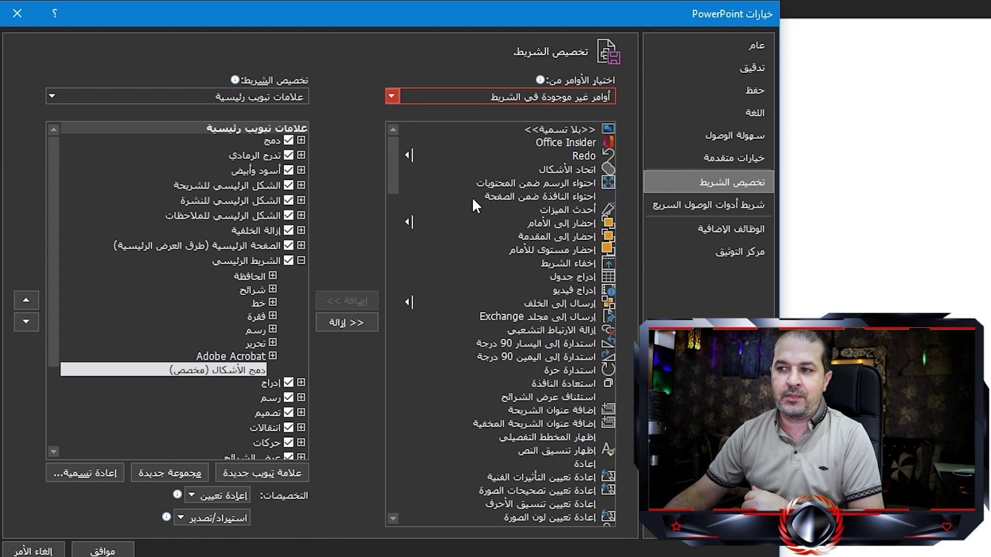
left_click(577, 170)
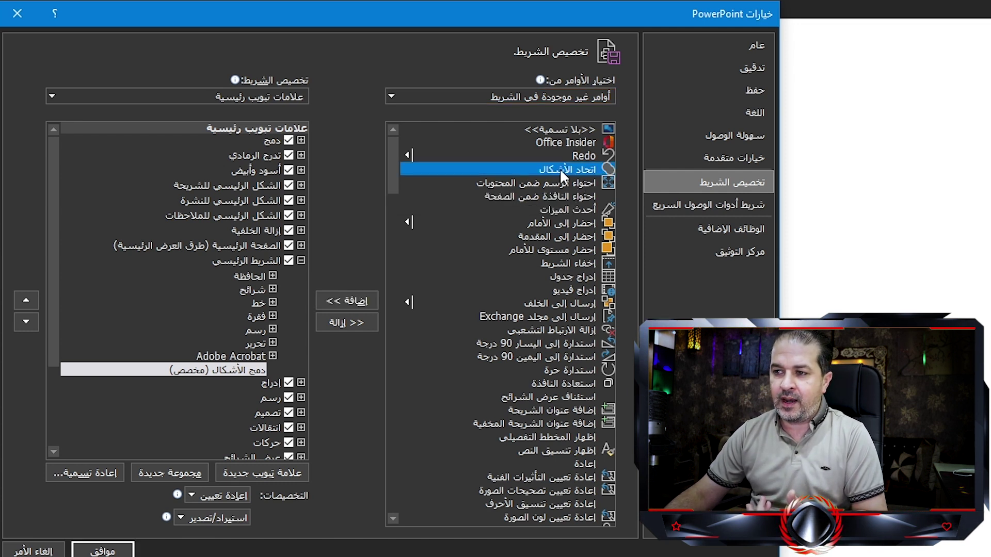
left_click(355, 298)
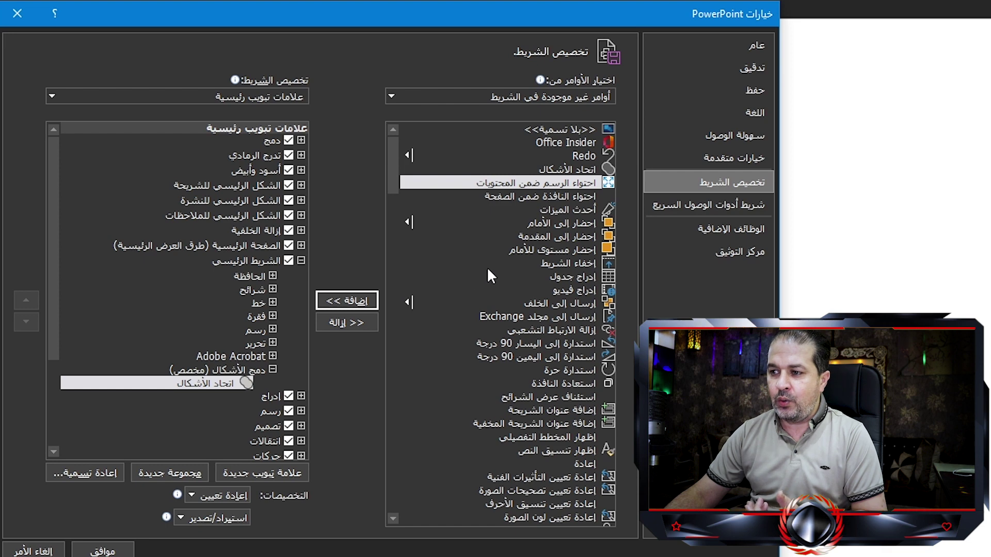
Add the "تجزئة الأشكال" and "ضم الأشكال" commands to the custom group
scroll(487, 267, "down", 2)
scroll(488, 269, "down", 5)
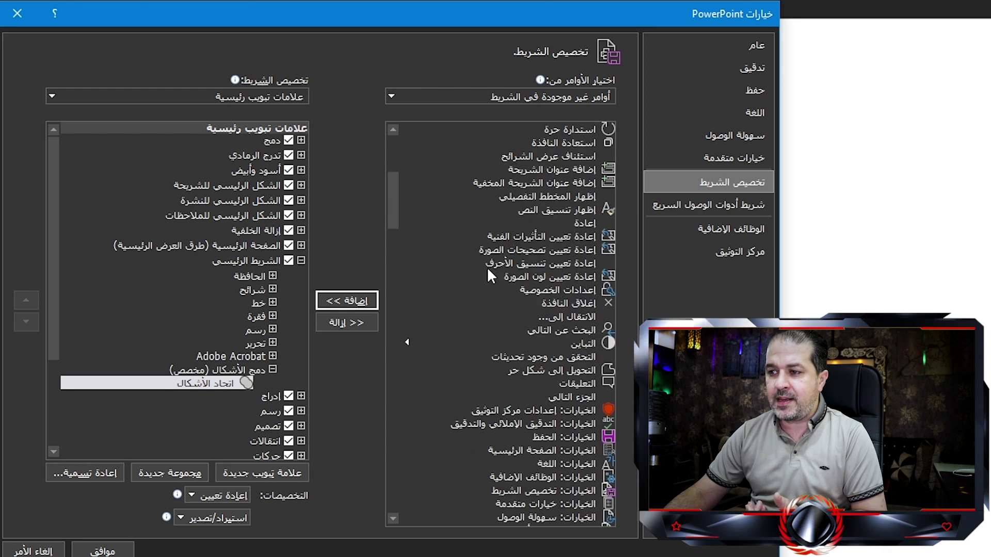
scroll(487, 267, "down", 10)
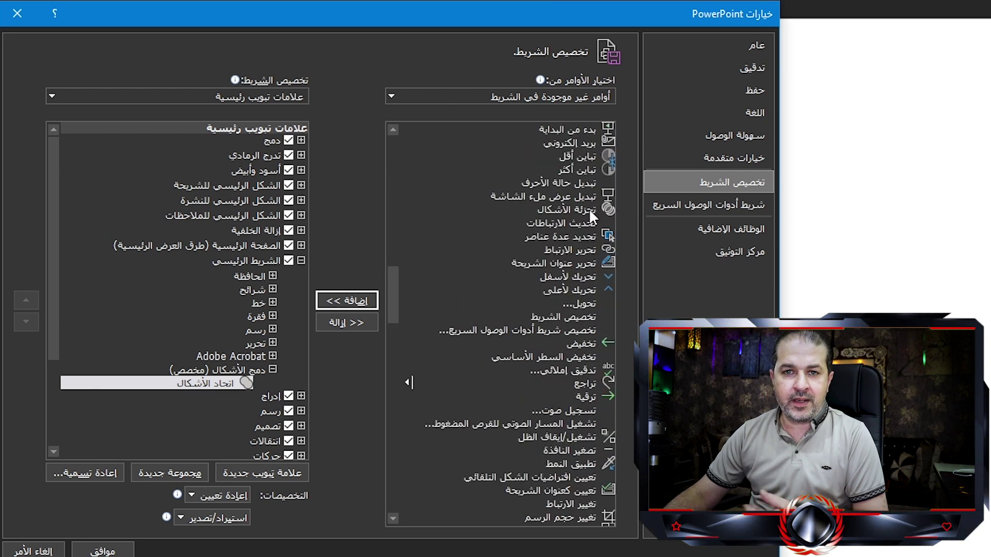
left_click(589, 209)
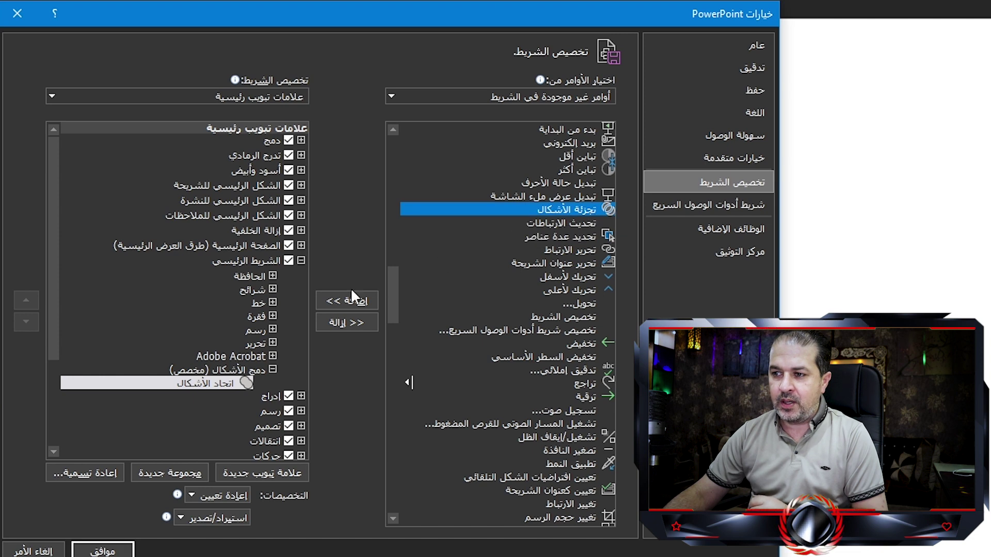
left_click(344, 302)
scroll(577, 384, "down", 15)
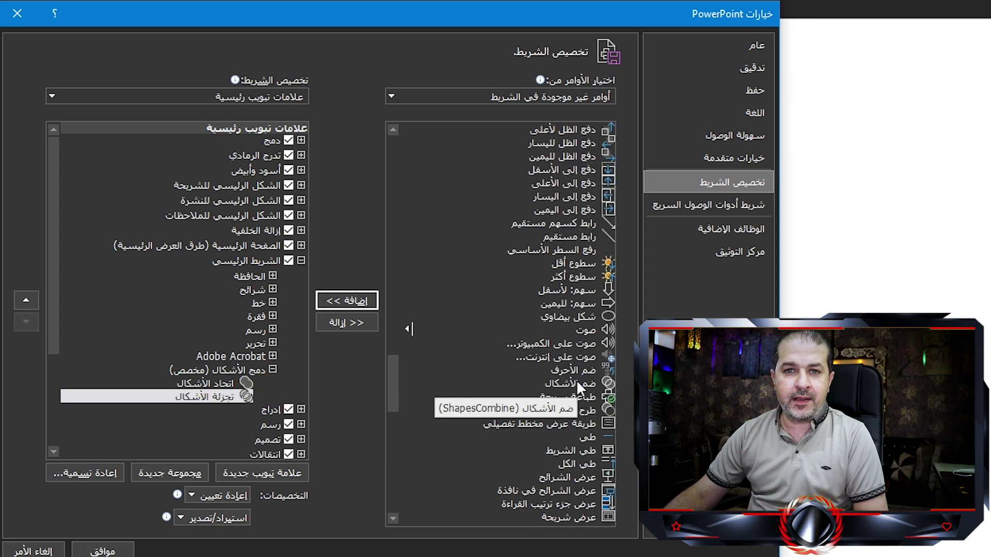
left_click(577, 382)
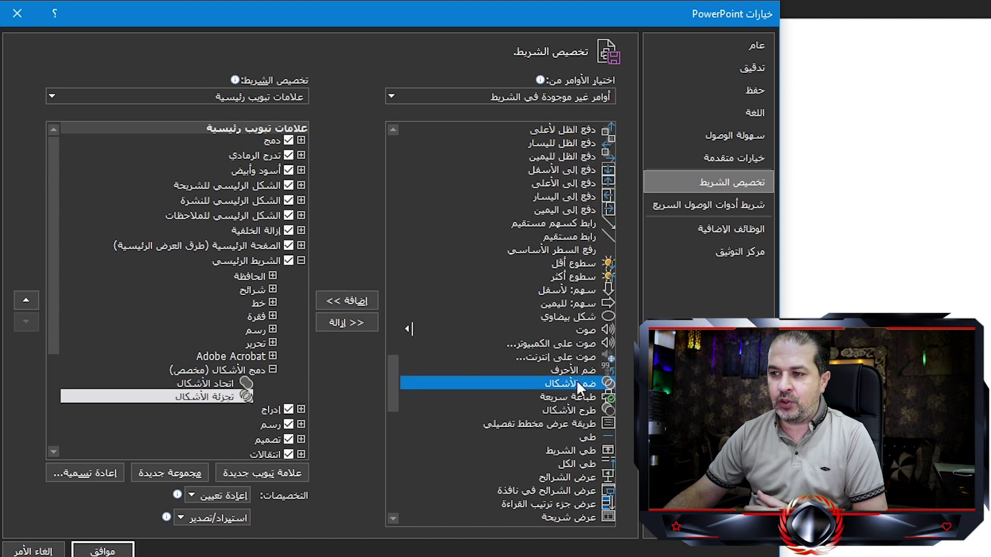
left_click(345, 303)
Add the "طرح الأشكال" and "تقاطع الأشكال" commands to the custom group and apply the ribbon changes
scroll(568, 289, "down", 3)
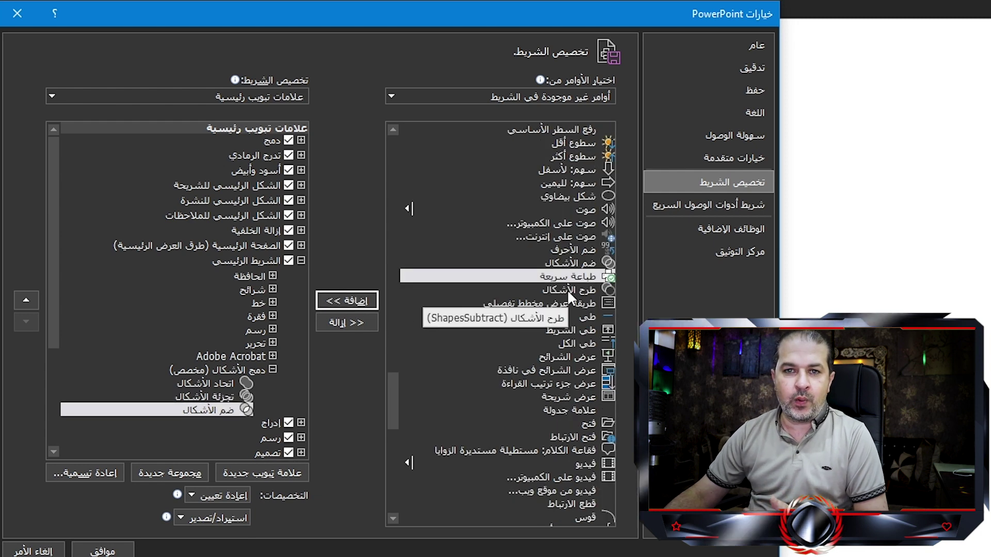
left_click(568, 290)
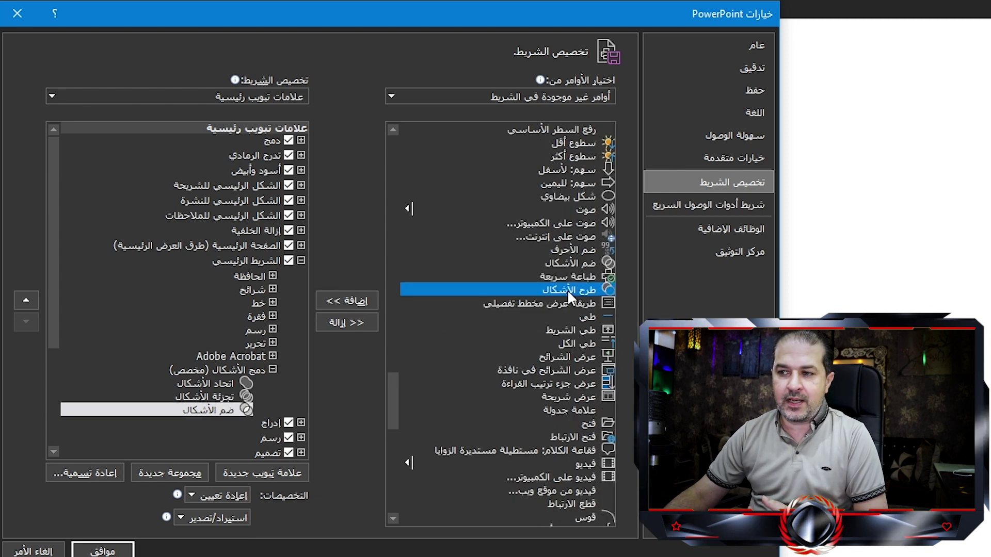
left_click(356, 301)
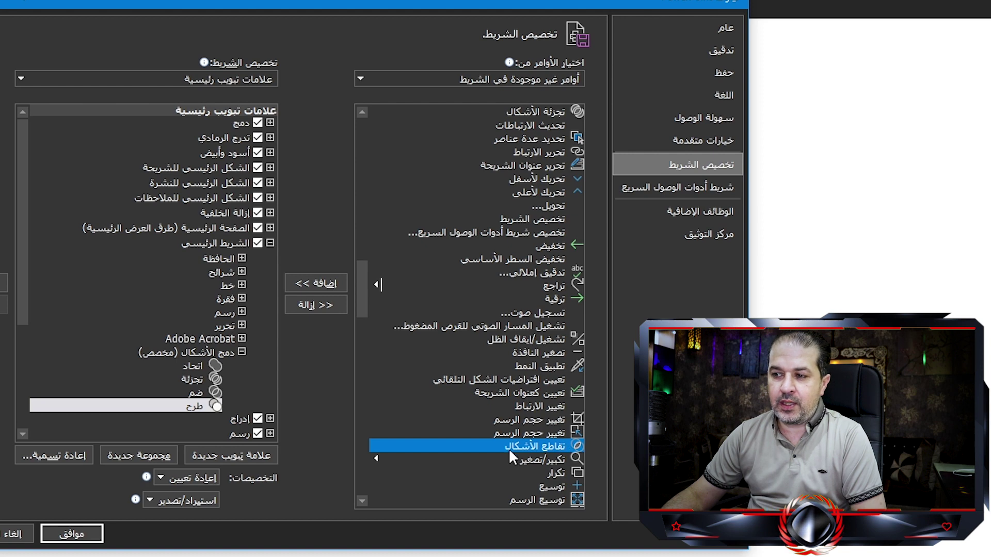
left_click(333, 283)
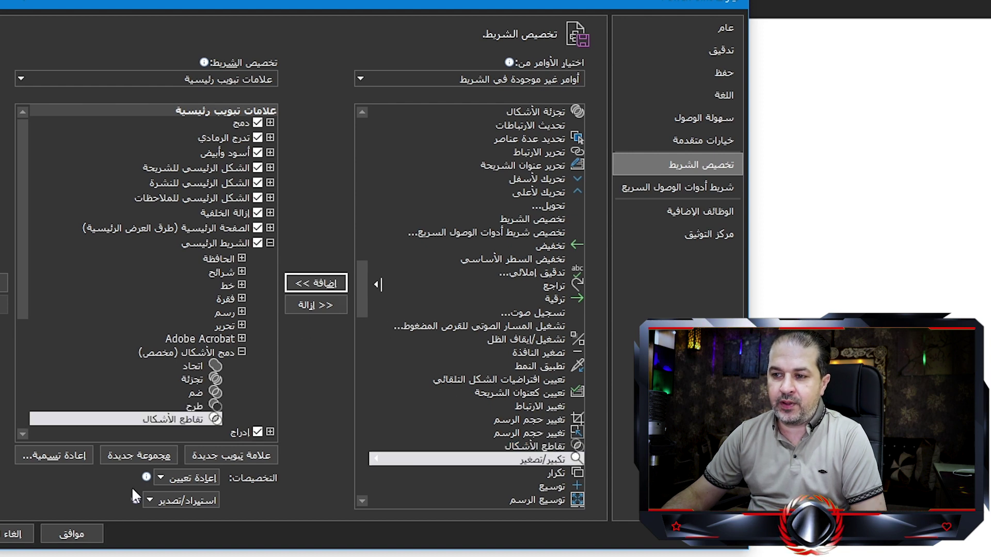
left_click(72, 533)
Select both overlapping circles and preview the Combine (ضم) merge operation on them
left_click(568, 194)
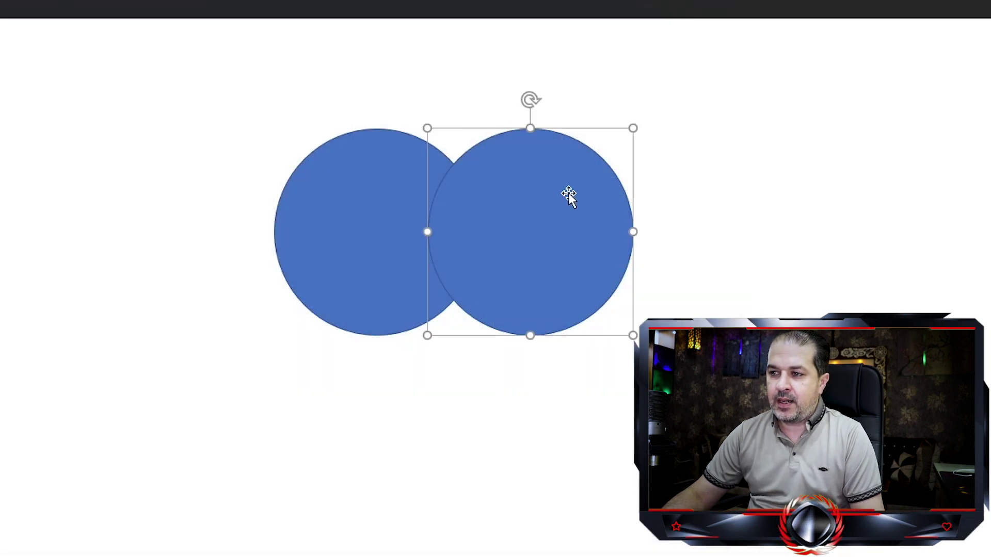
left_click(364, 195, "shift")
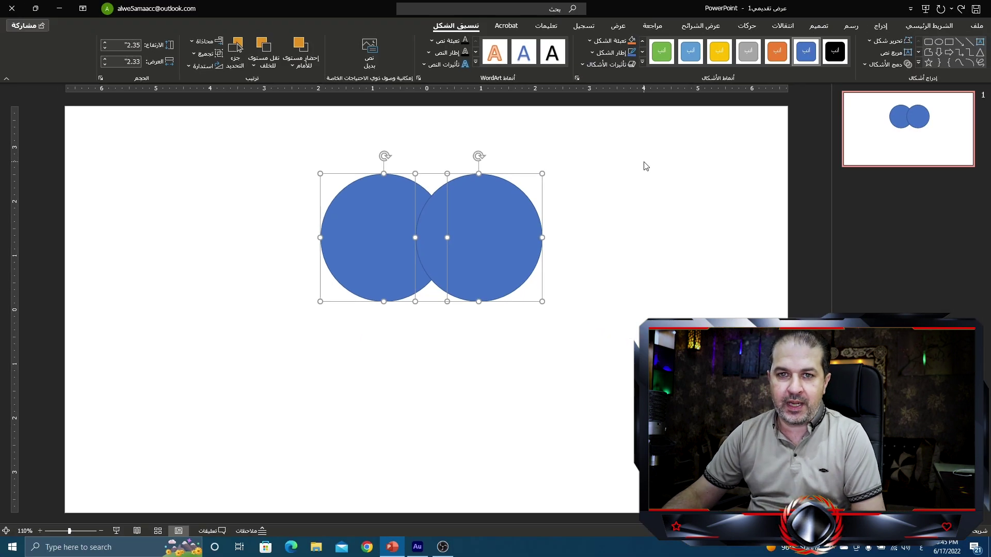
left_click(868, 64)
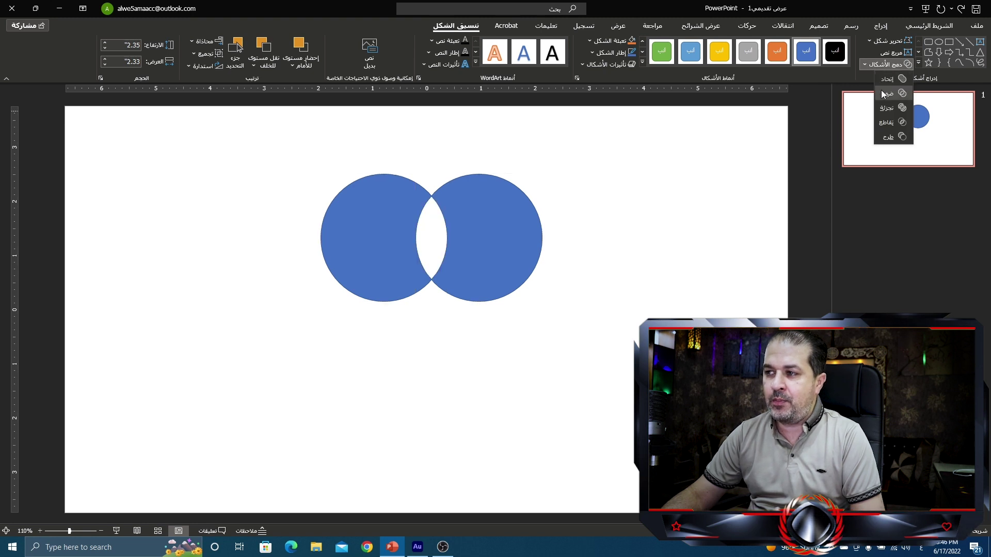